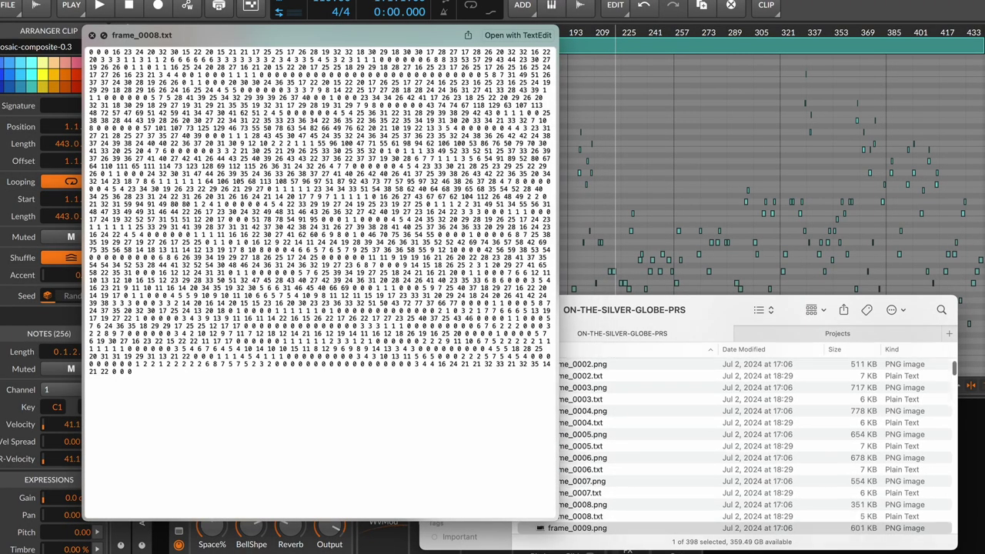
Preview frame_0009.txt's pixel number string over the Bitwig arrangement.
key("Down")
key("Down")
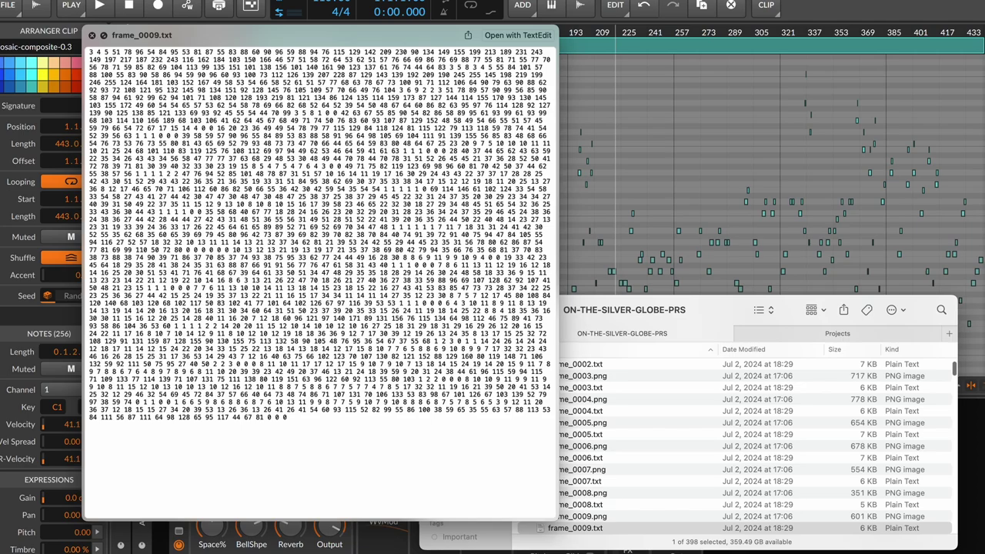